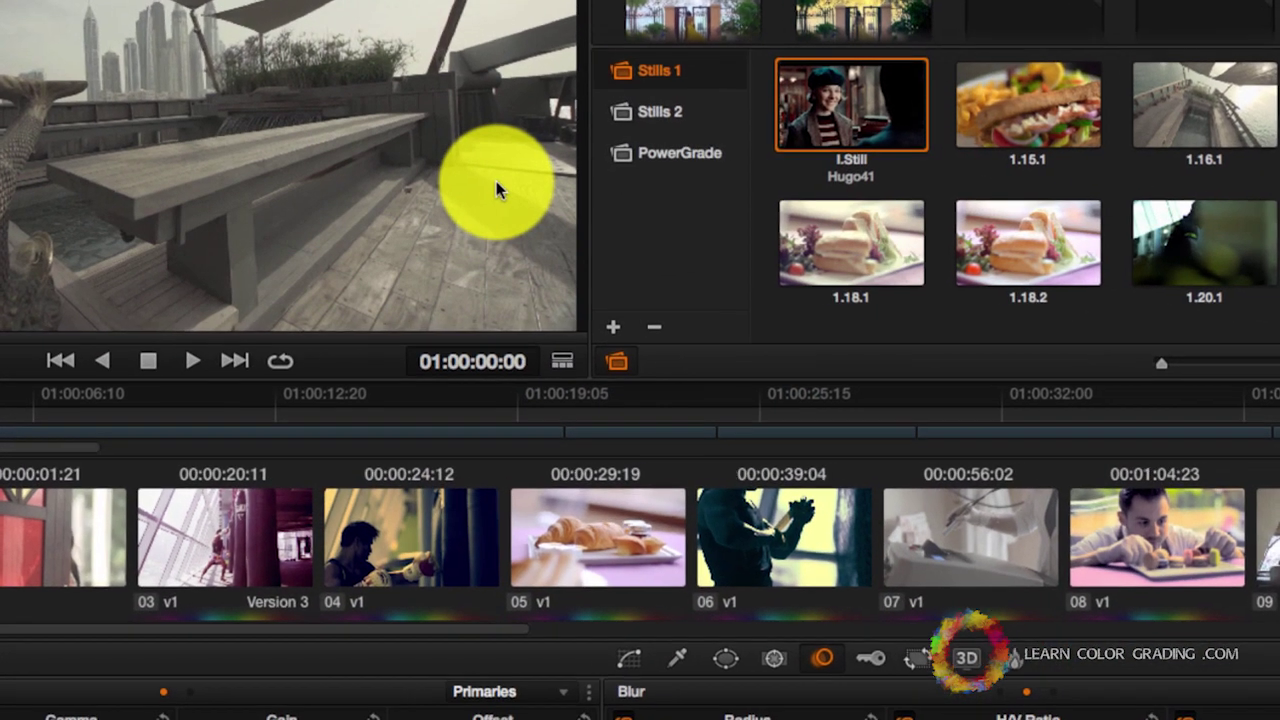
Show the video scopes from the viewer and change the layout from 4 UP to 1 UP, leaving only the Waveform
right_click(496, 181)
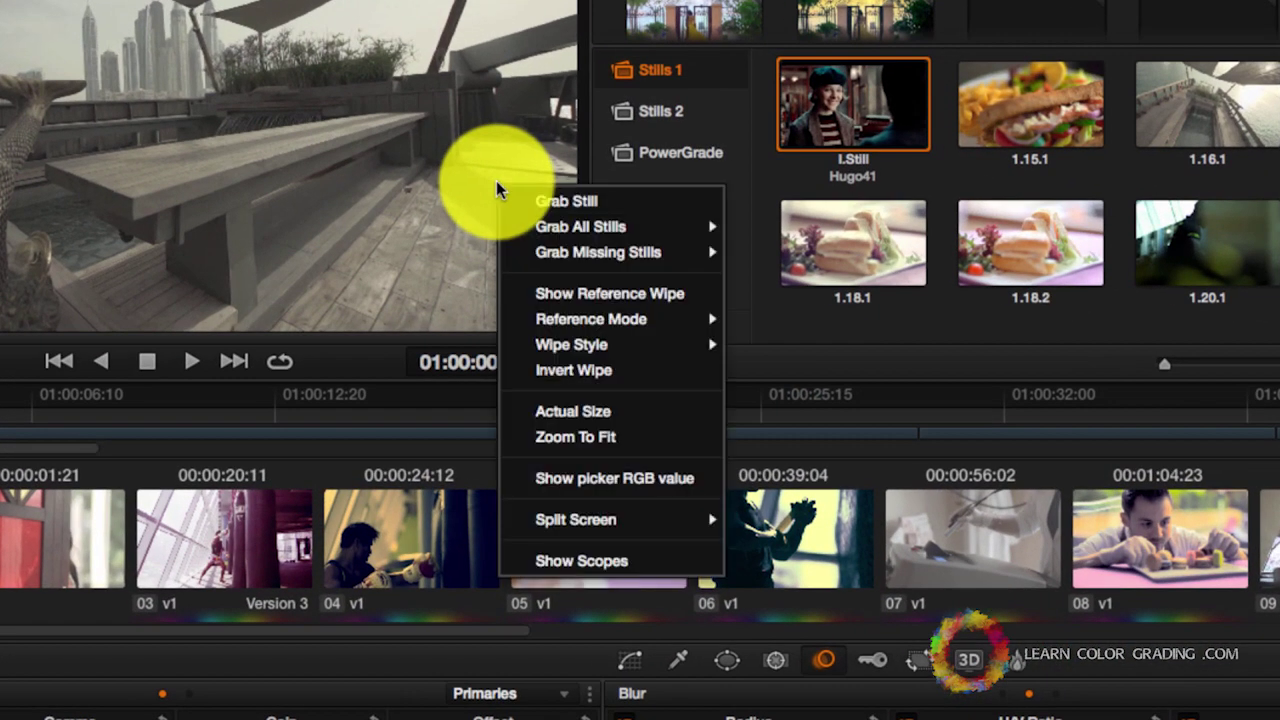
left_click(590, 562)
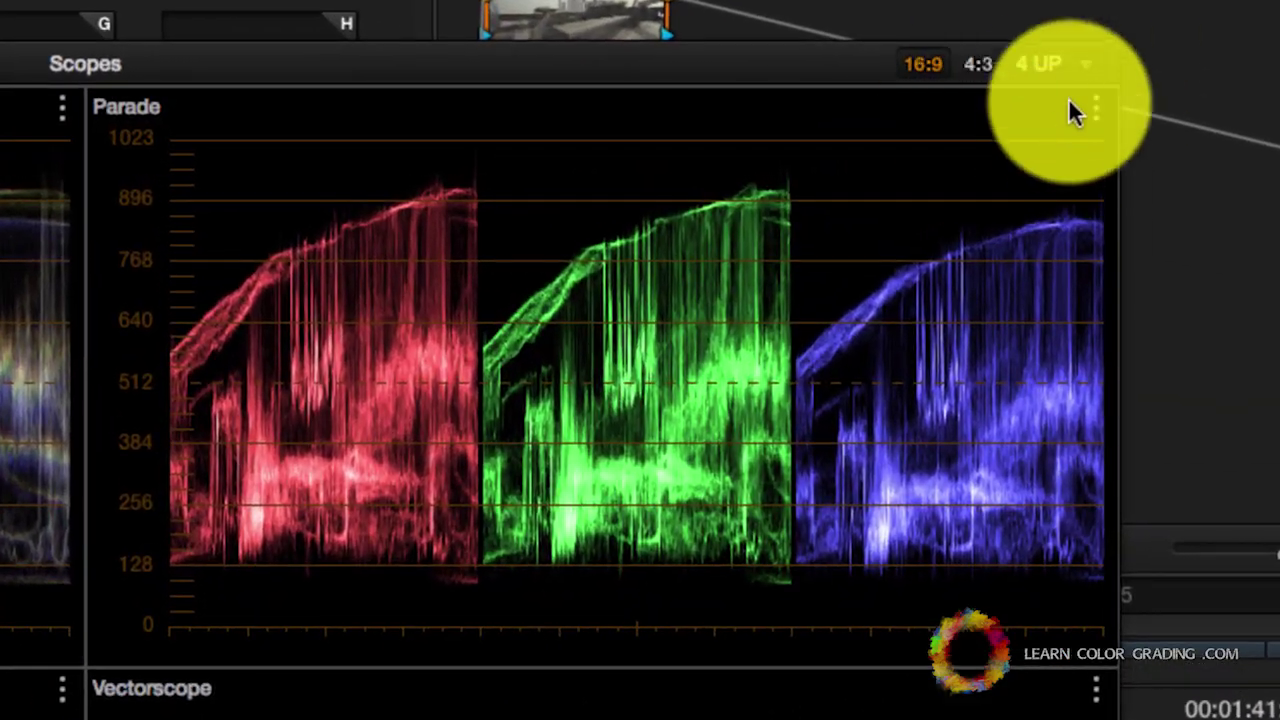
left_click(1112, 112)
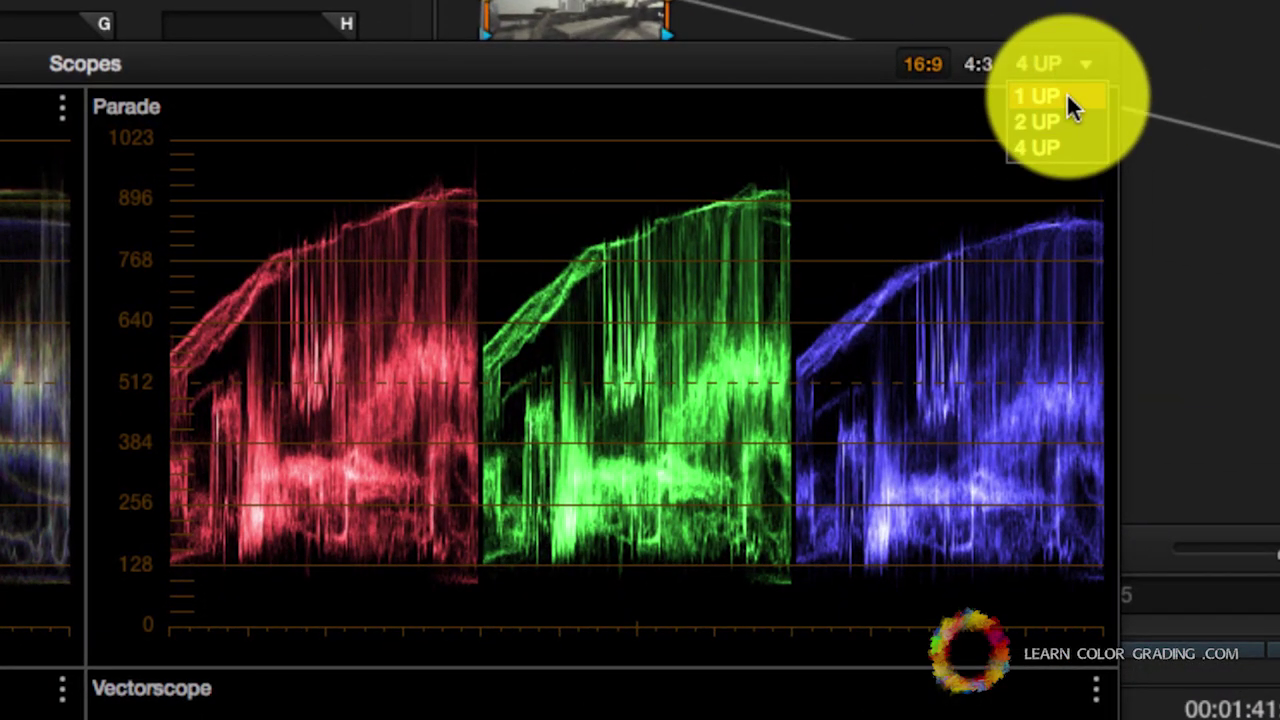
left_click(1066, 96)
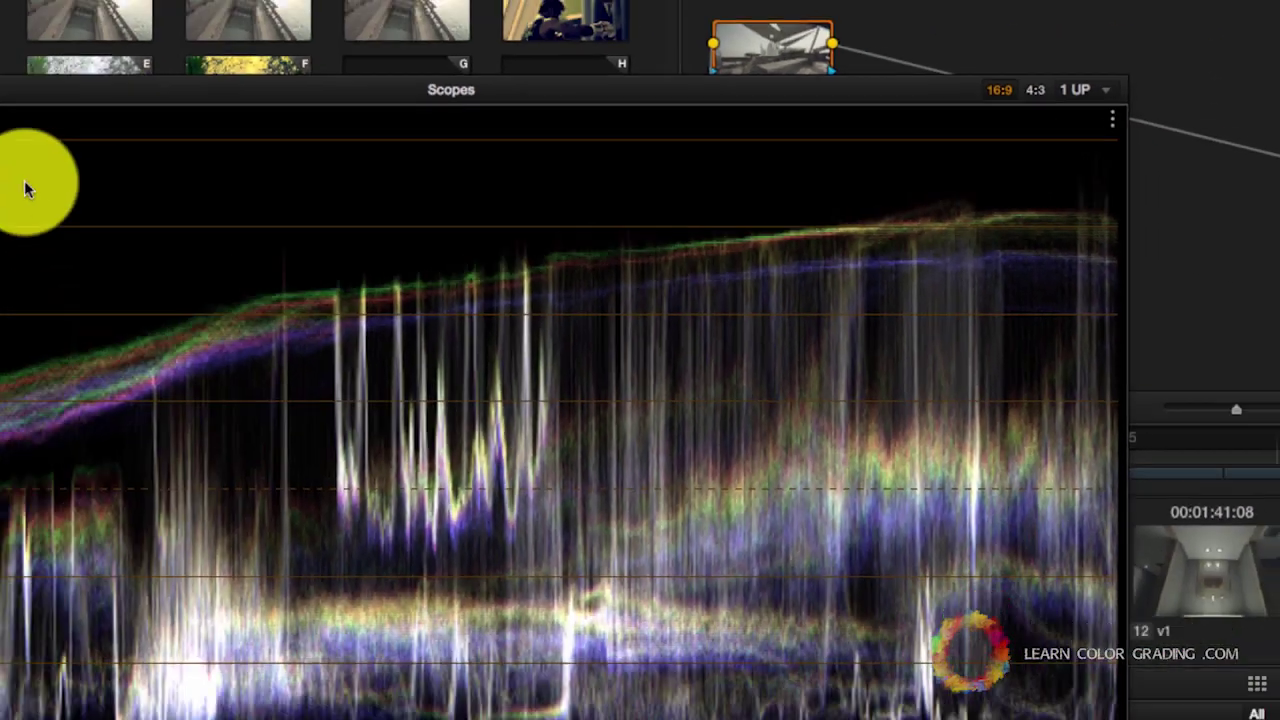
Keep the Waveform scope, shrink its window, and move it to the upper right clear of the viewer
right_click(1088, 119)
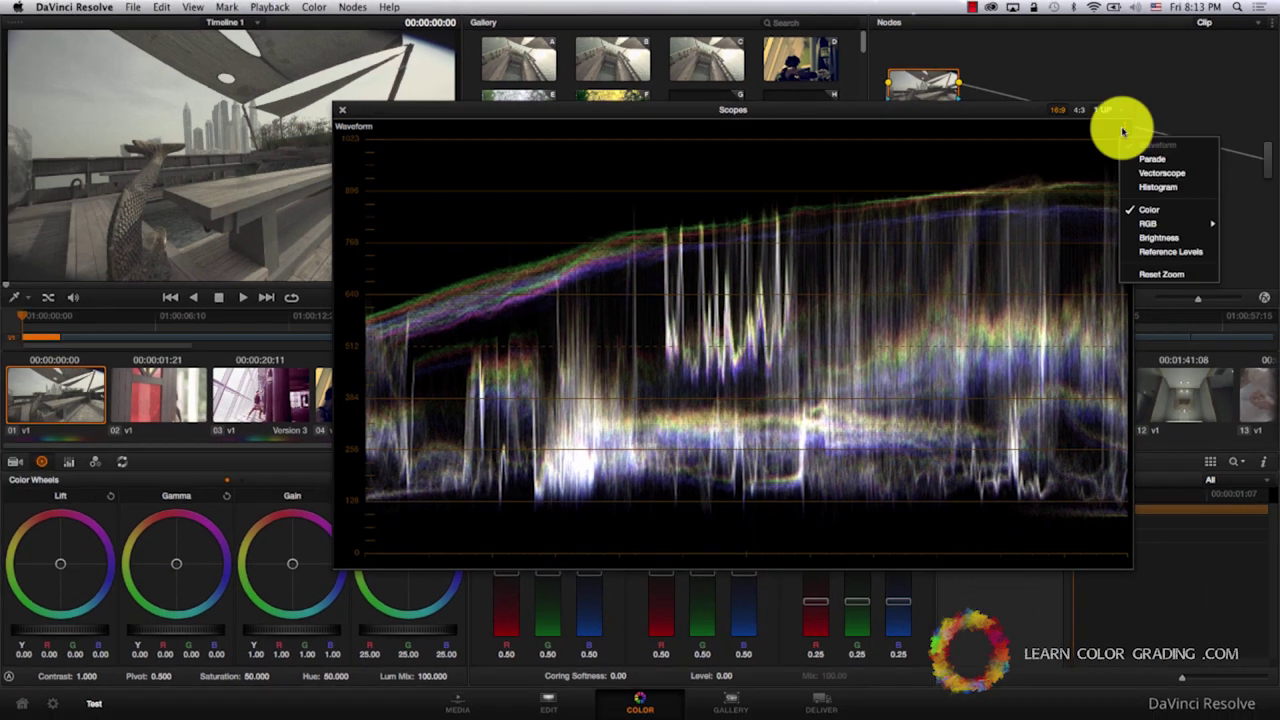
left_click(1049, 129)
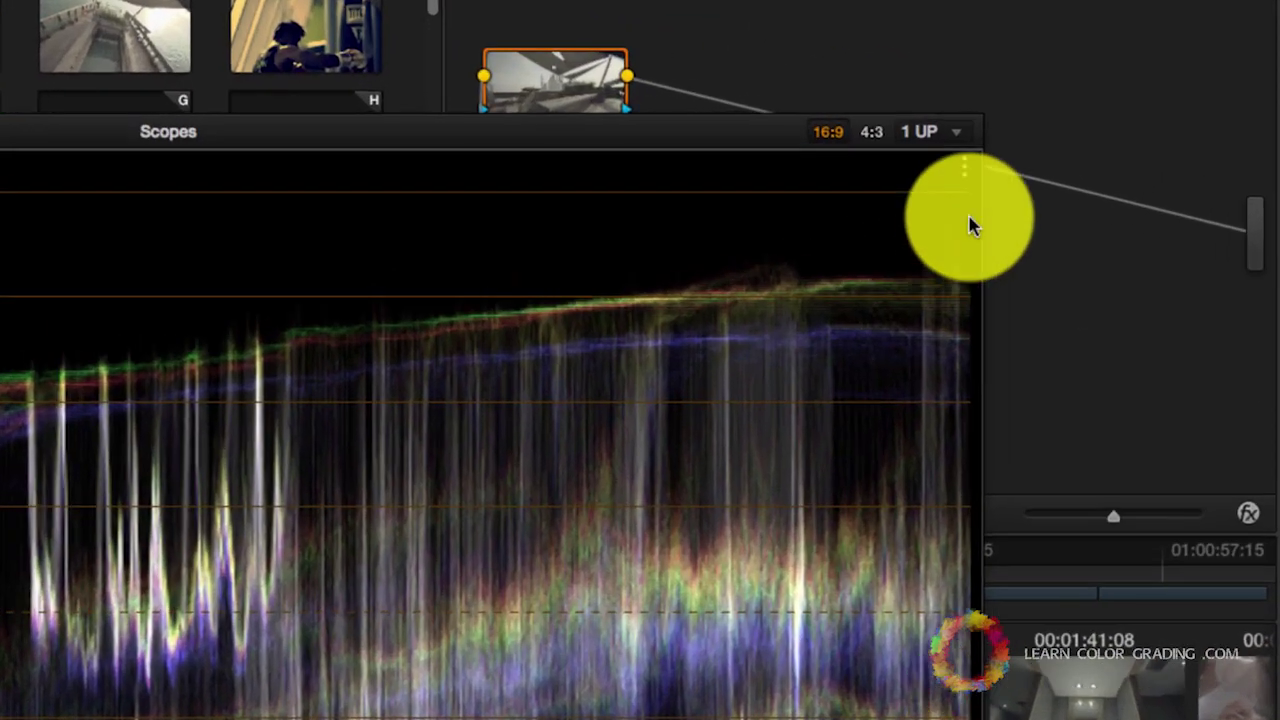
left_click(1124, 128)
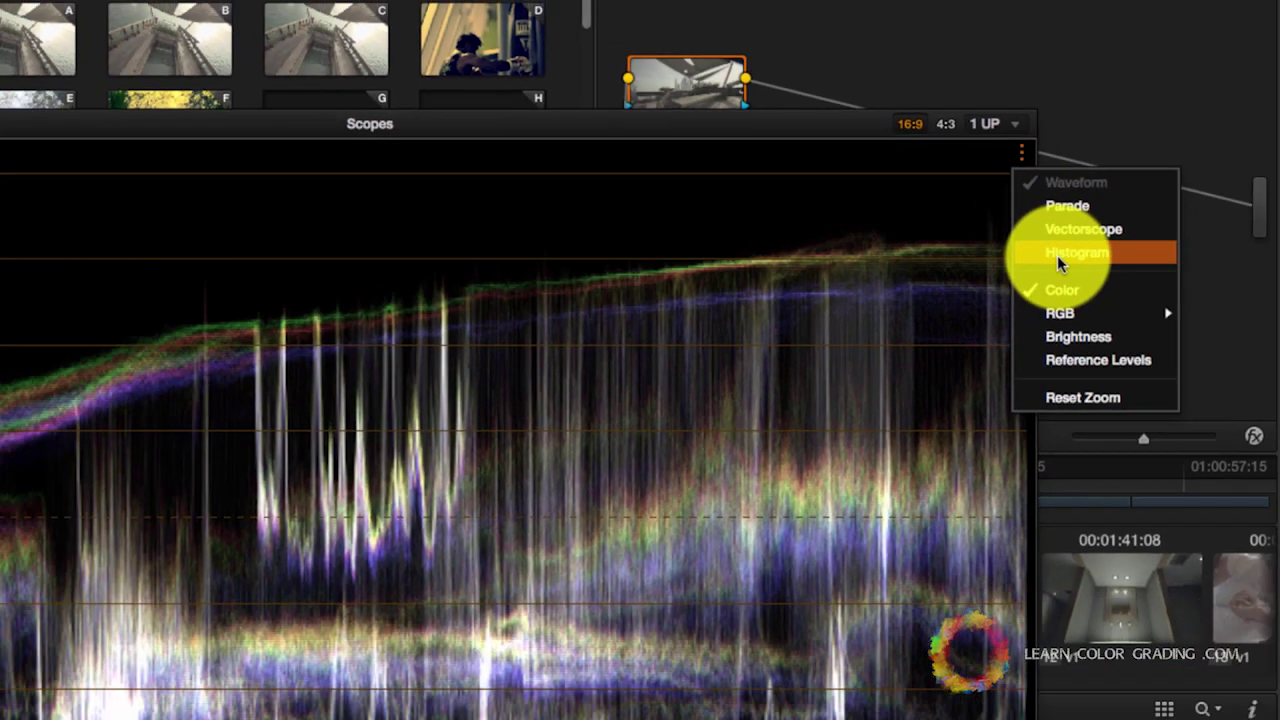
left_click(589, 360)
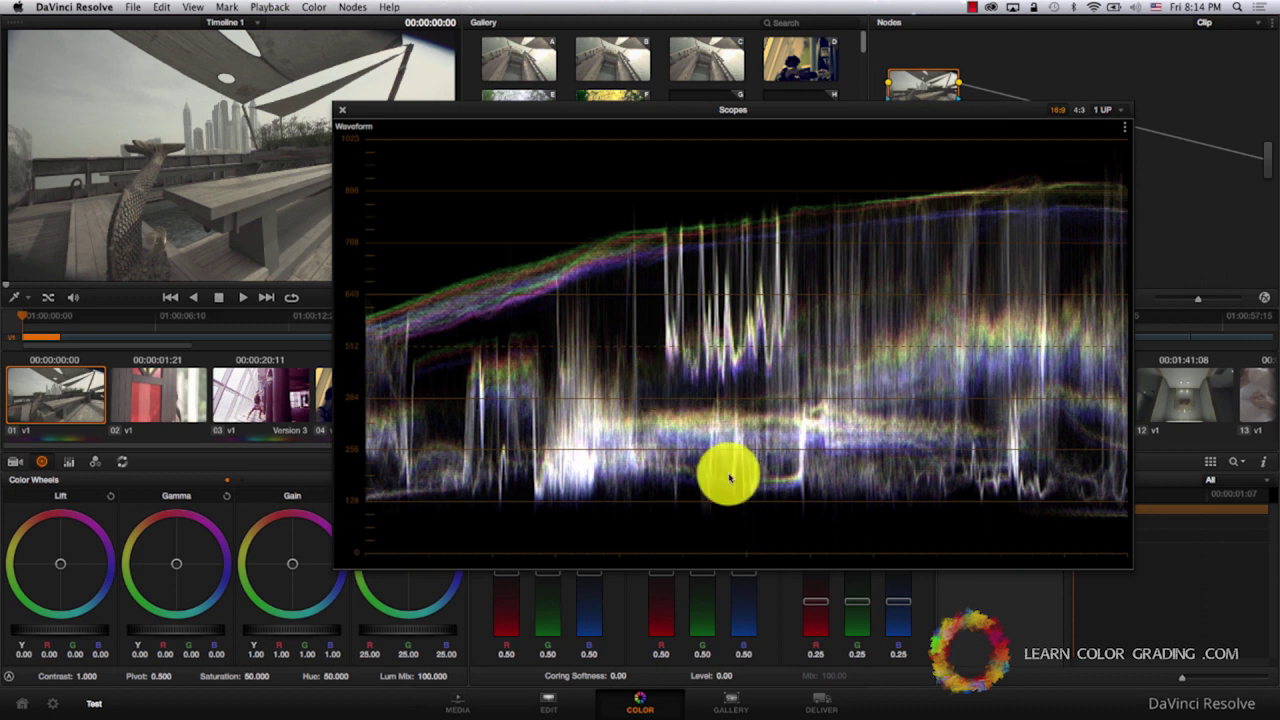
left_click_drag(1130, 568, 757, 386)
left_click_drag(605, 118, 740, 62)
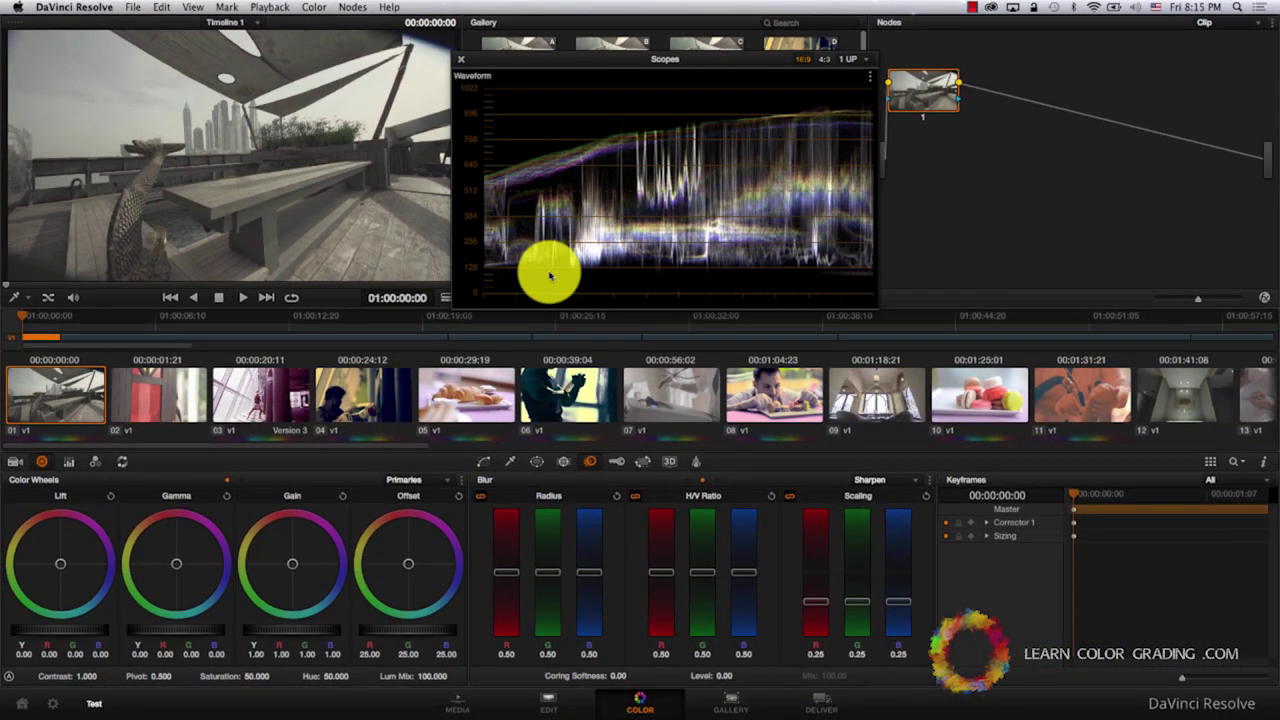
In Primaries Bars set Lift -0.08, Gain 1.11 and Gamma 0.13, toggling bypass to compare
left_click(70, 462)
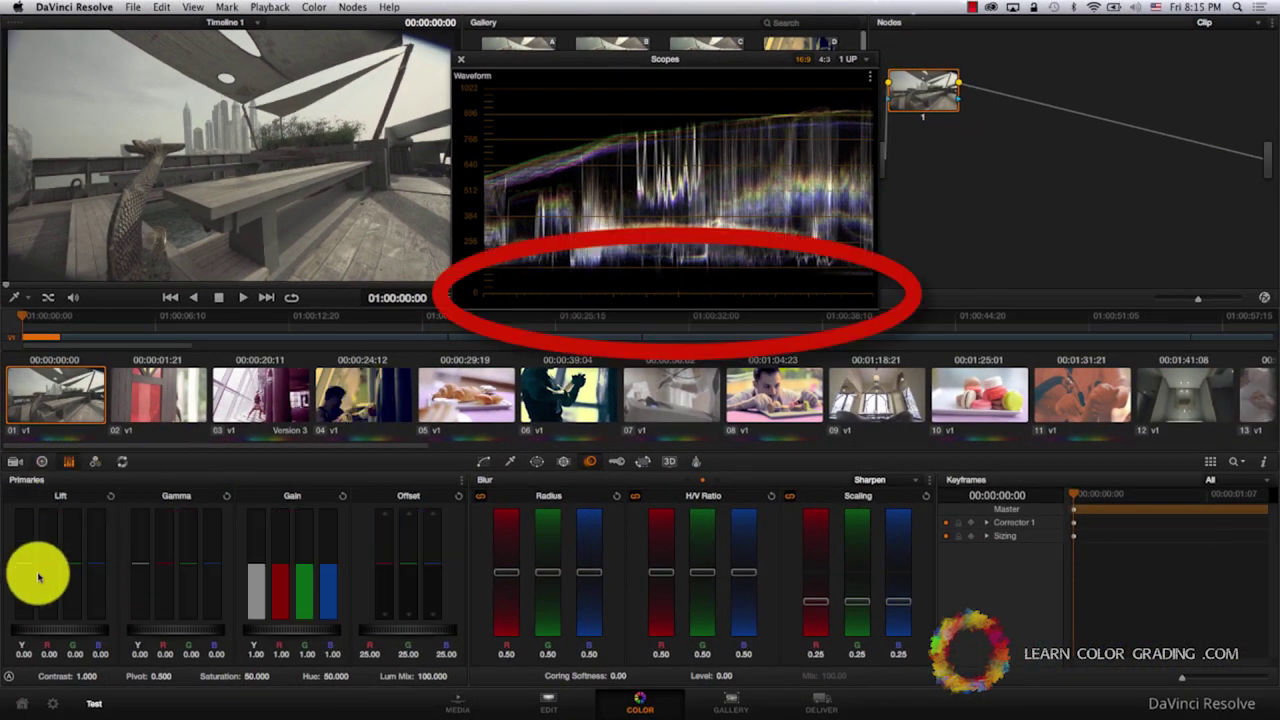
left_click_drag(24, 580, 24, 582)
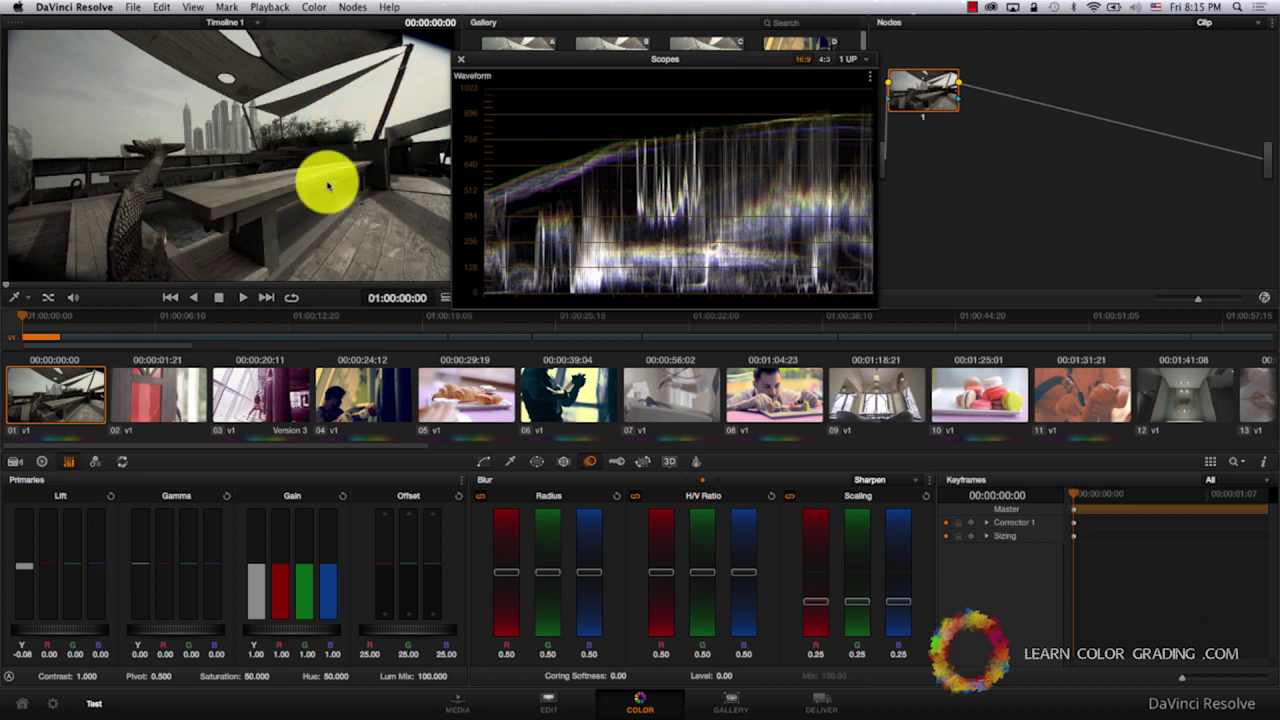
key("shift+d")
key("shift+d")
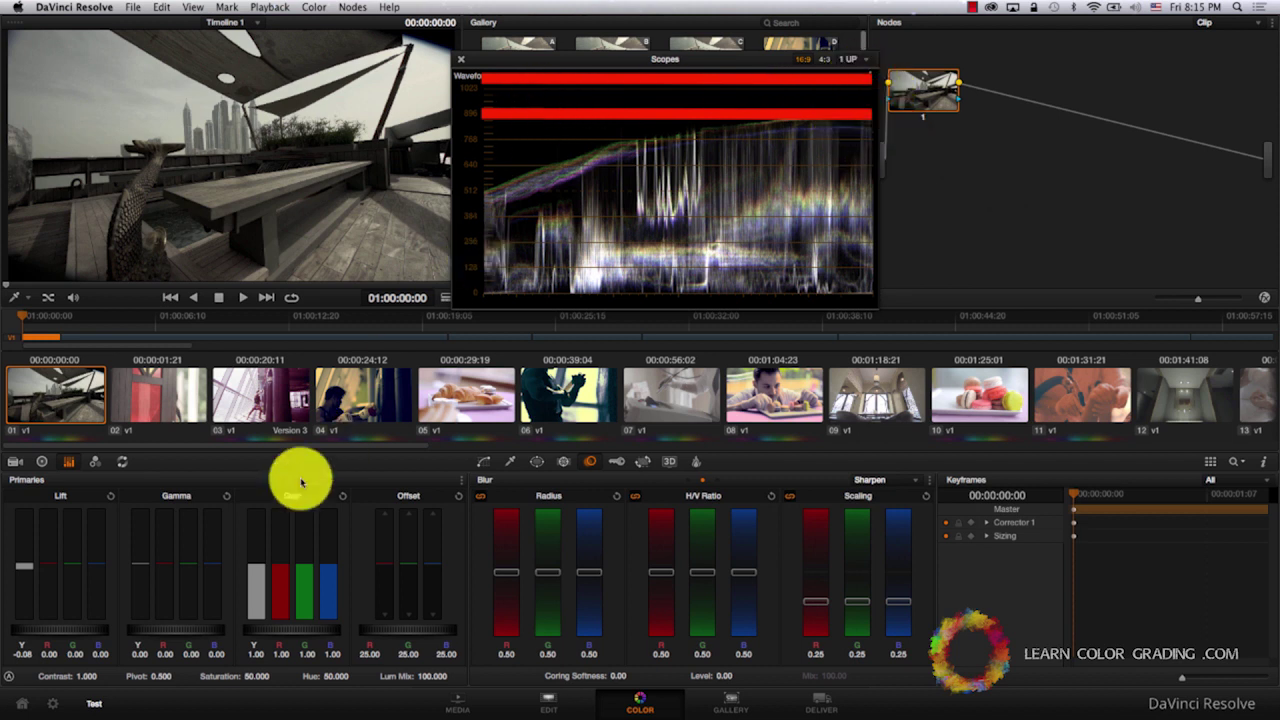
left_click_drag(250, 594, 257, 591)
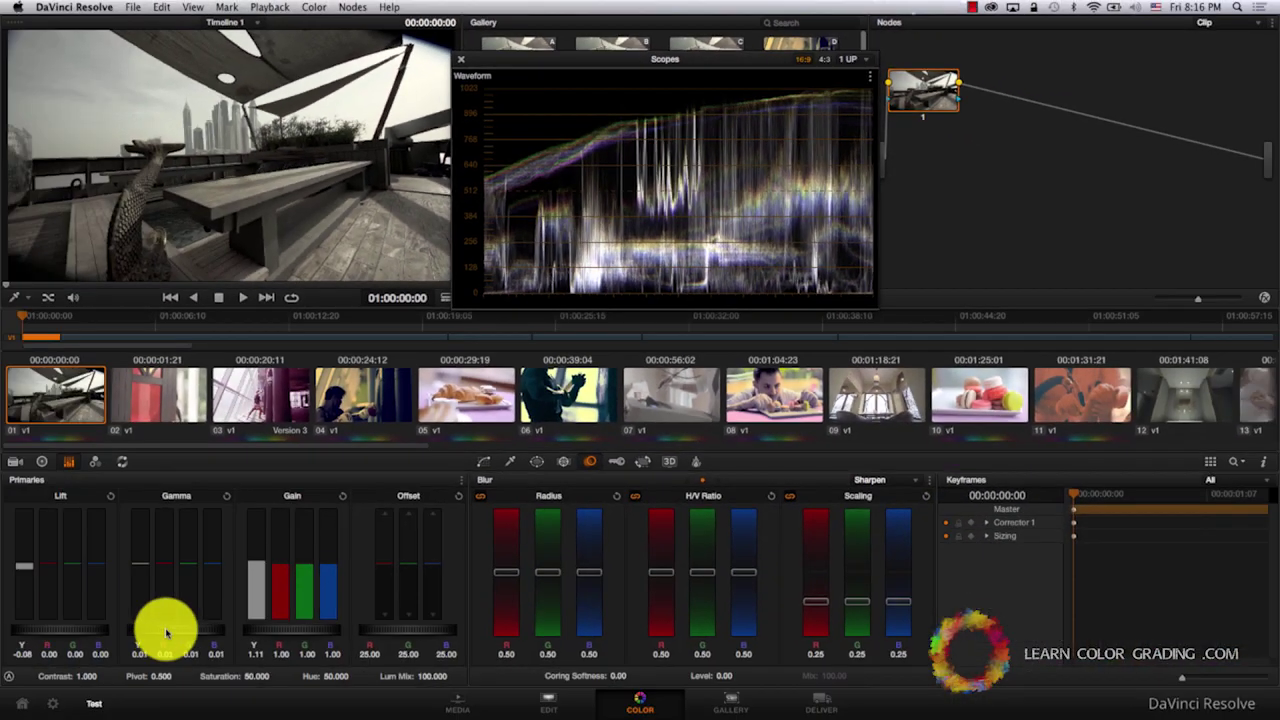
left_click_drag(166, 632, 166, 632)
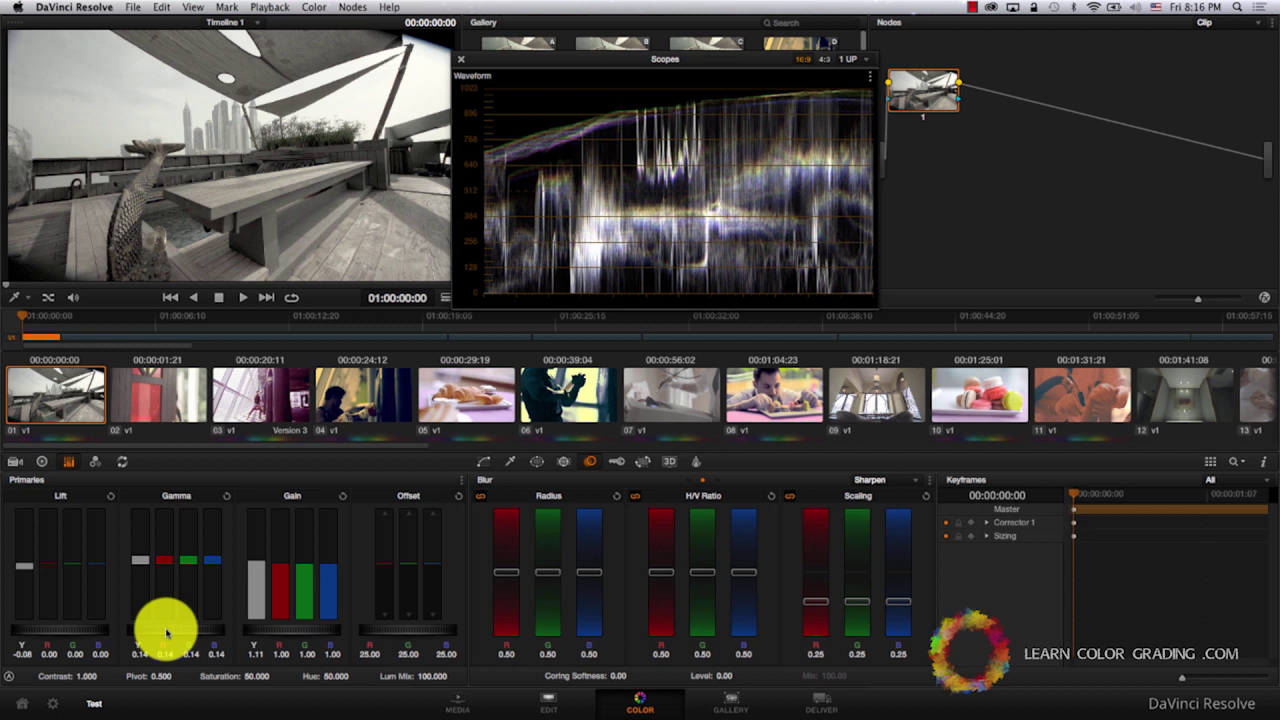
left_click_drag(166, 632, 166, 632)
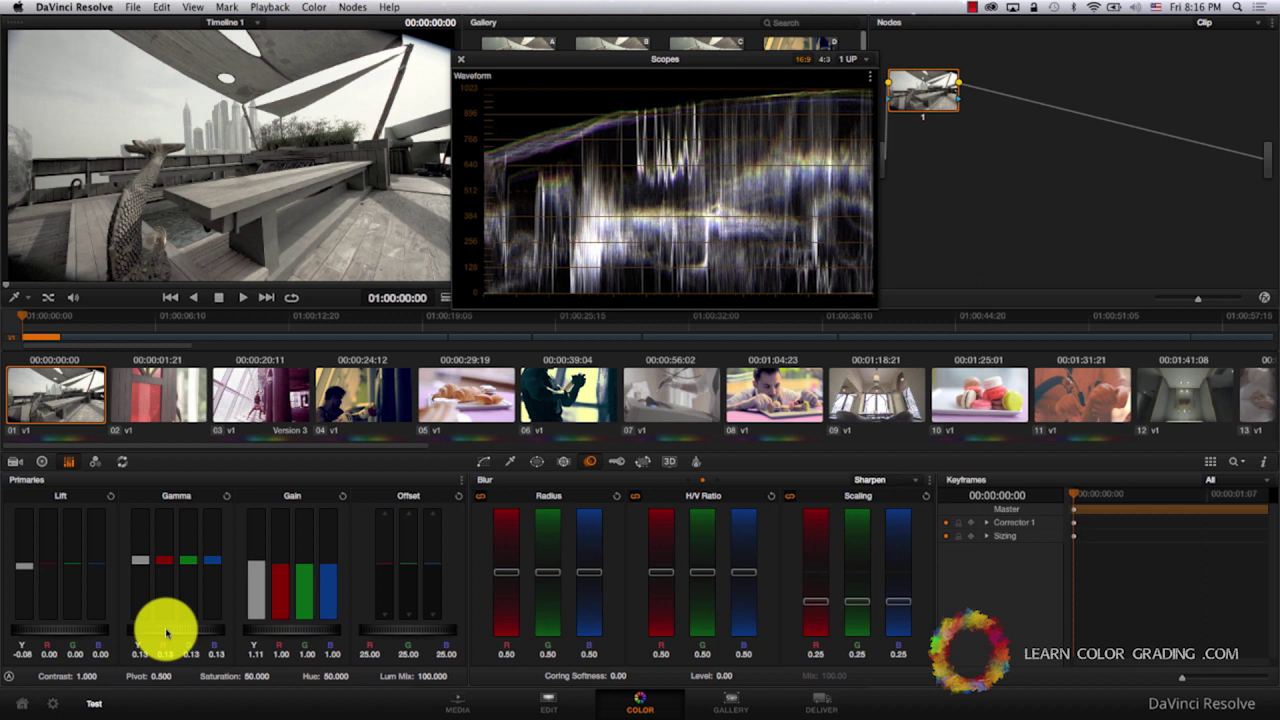
key("shift+d")
key("shift+d")
key("shift+d")
key("shift+d")
Reset the primaries to neutral, switch the scope to RGB Parade, and nudge master, green and blue lift darker
key("ctrl+Home")
left_click(869, 75)
left_click(868, 86)
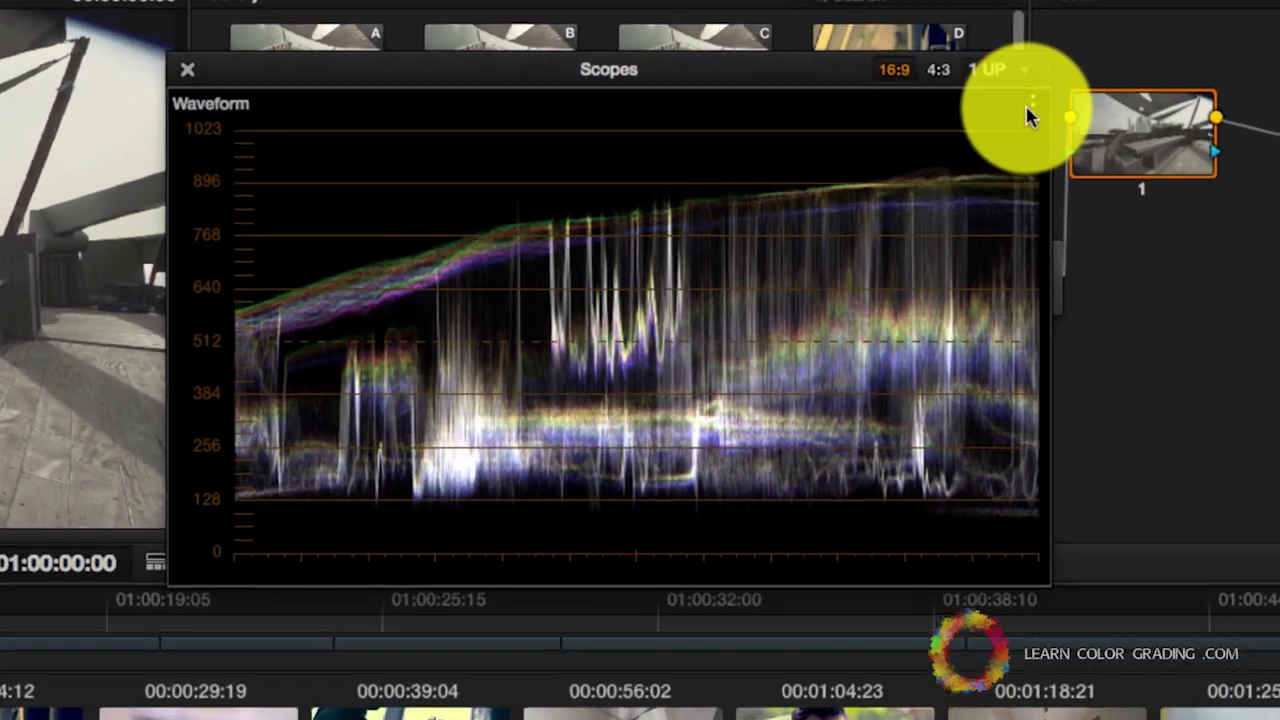
left_click(870, 75)
left_click(880, 100)
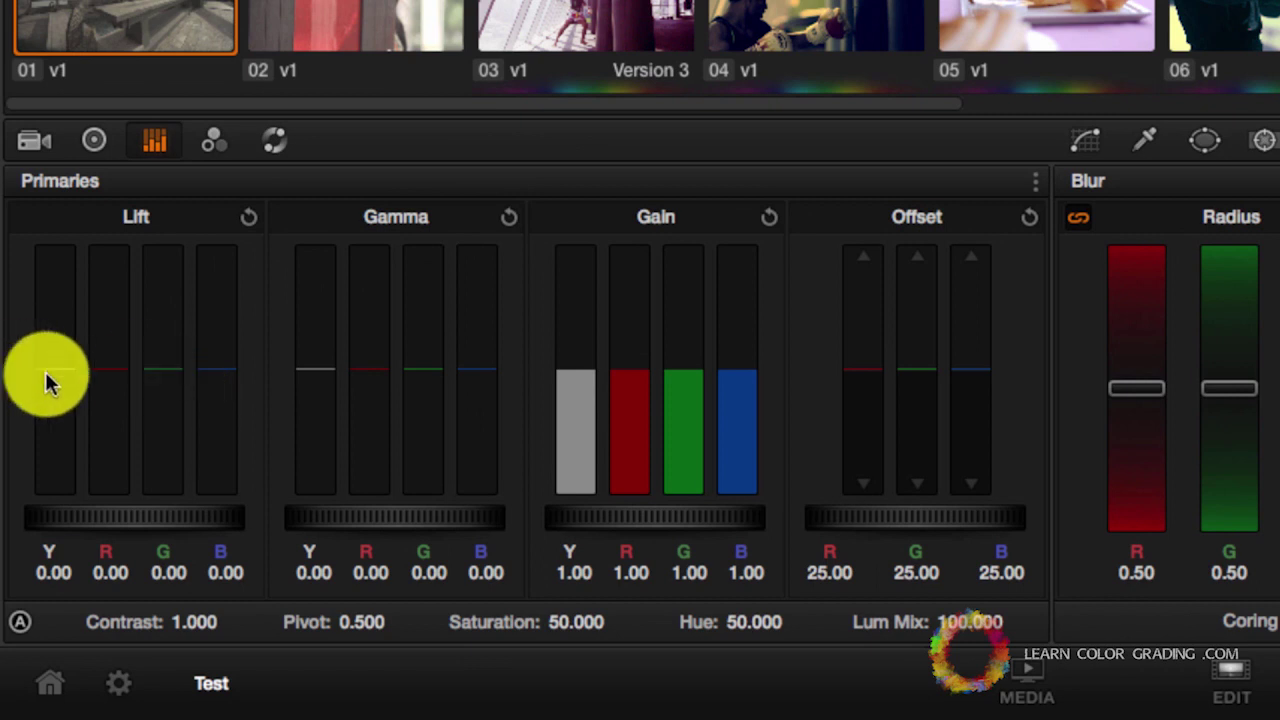
left_click_drag(45, 371, 45, 372)
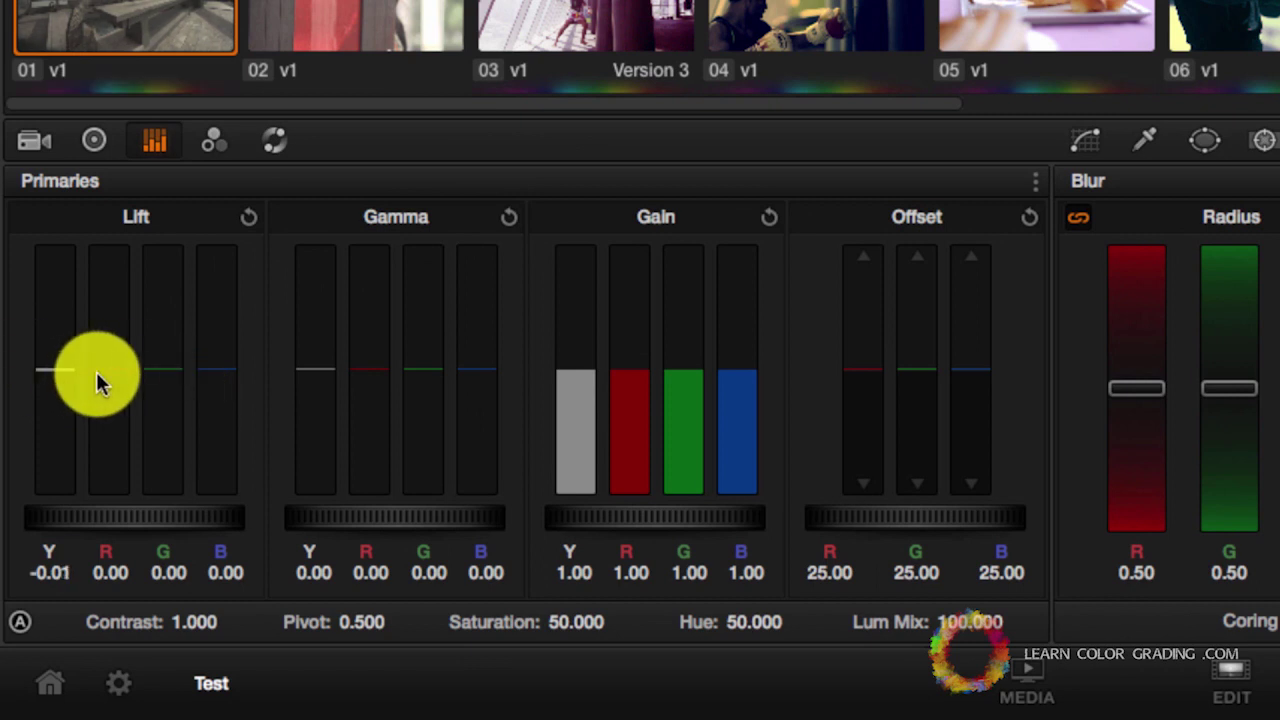
left_click_drag(161, 390, 200, 386)
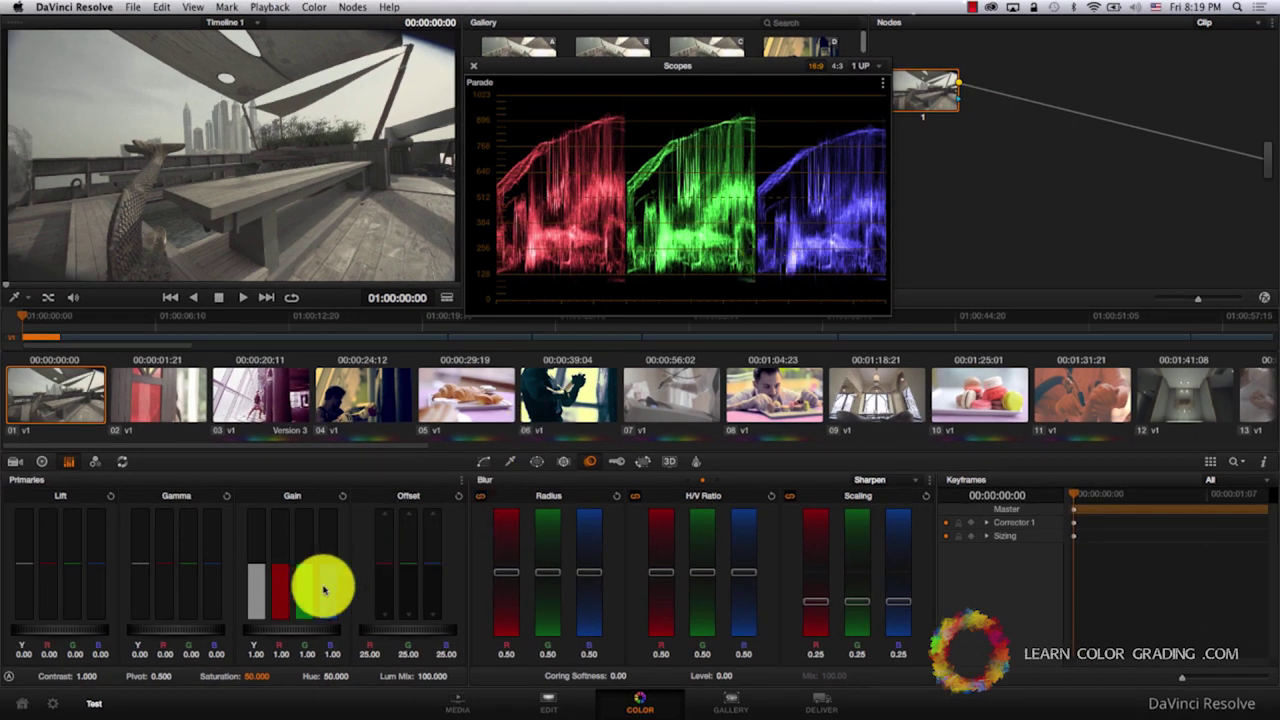
Raise blue gain to 1.06, then add a serial node with darker lift and brighter master gain
left_click_drag(323, 590, 323, 589)
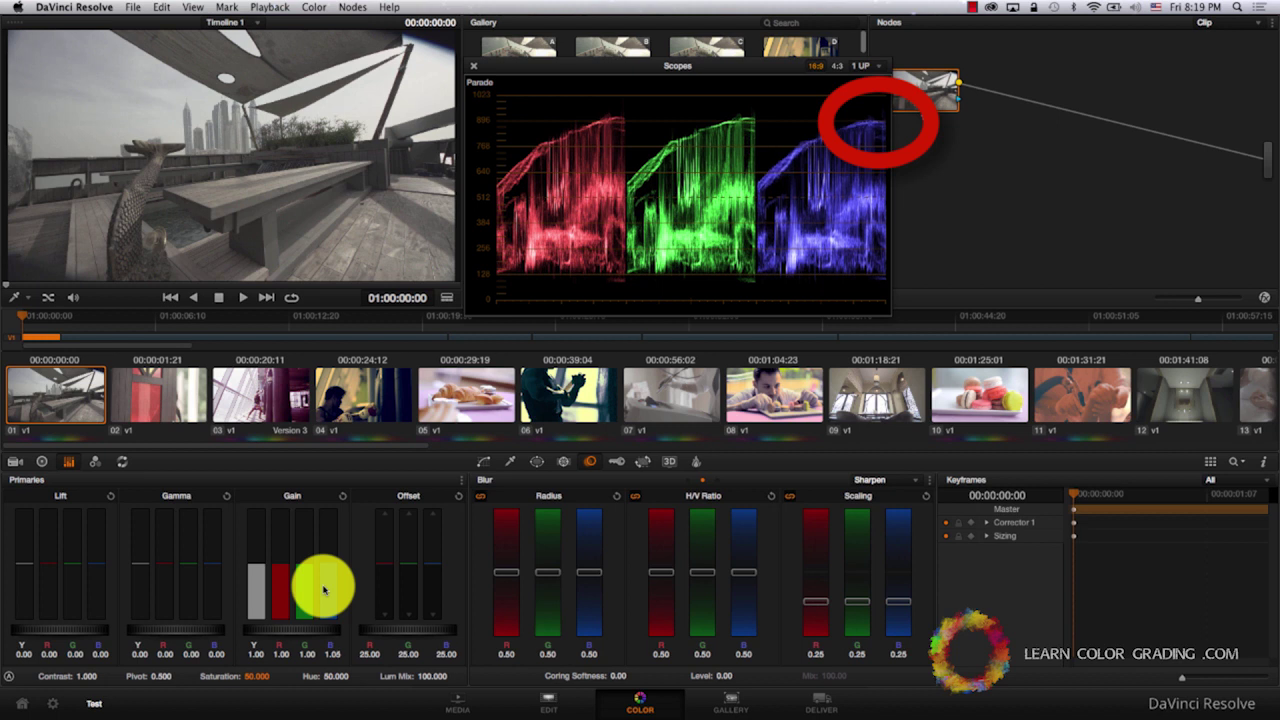
key("alt+s")
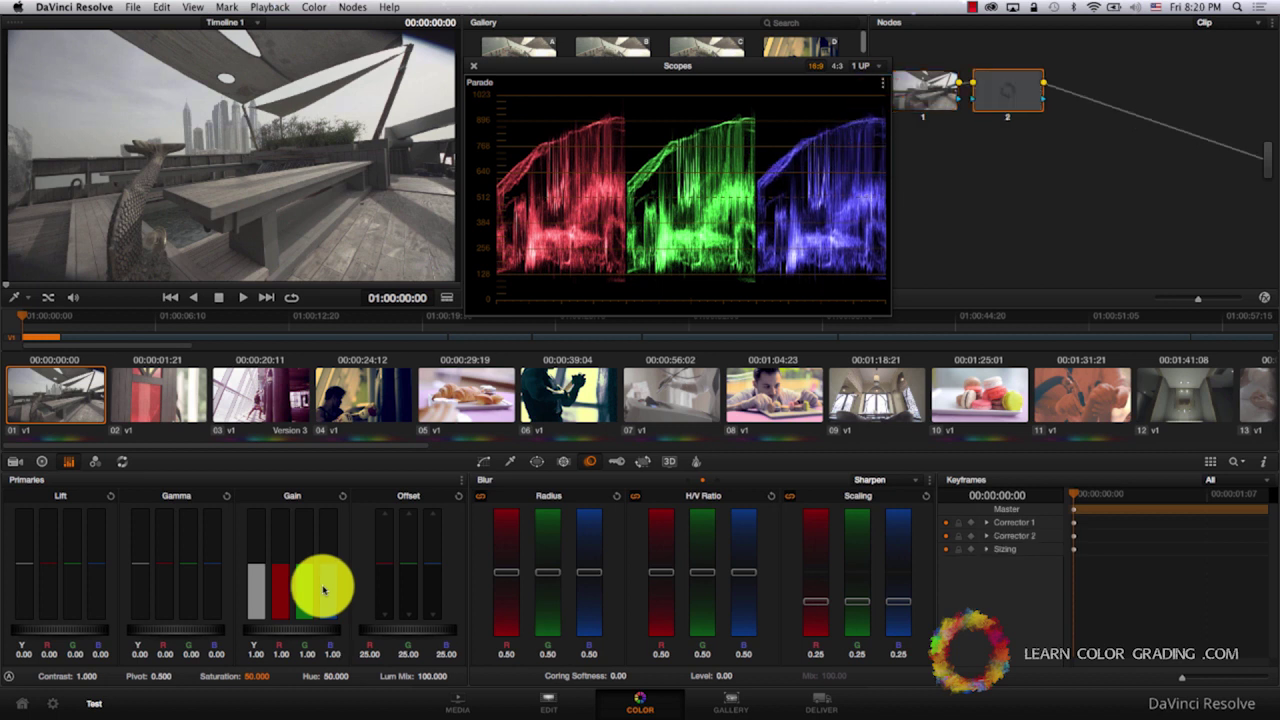
left_click_drag(78, 634, 27, 590)
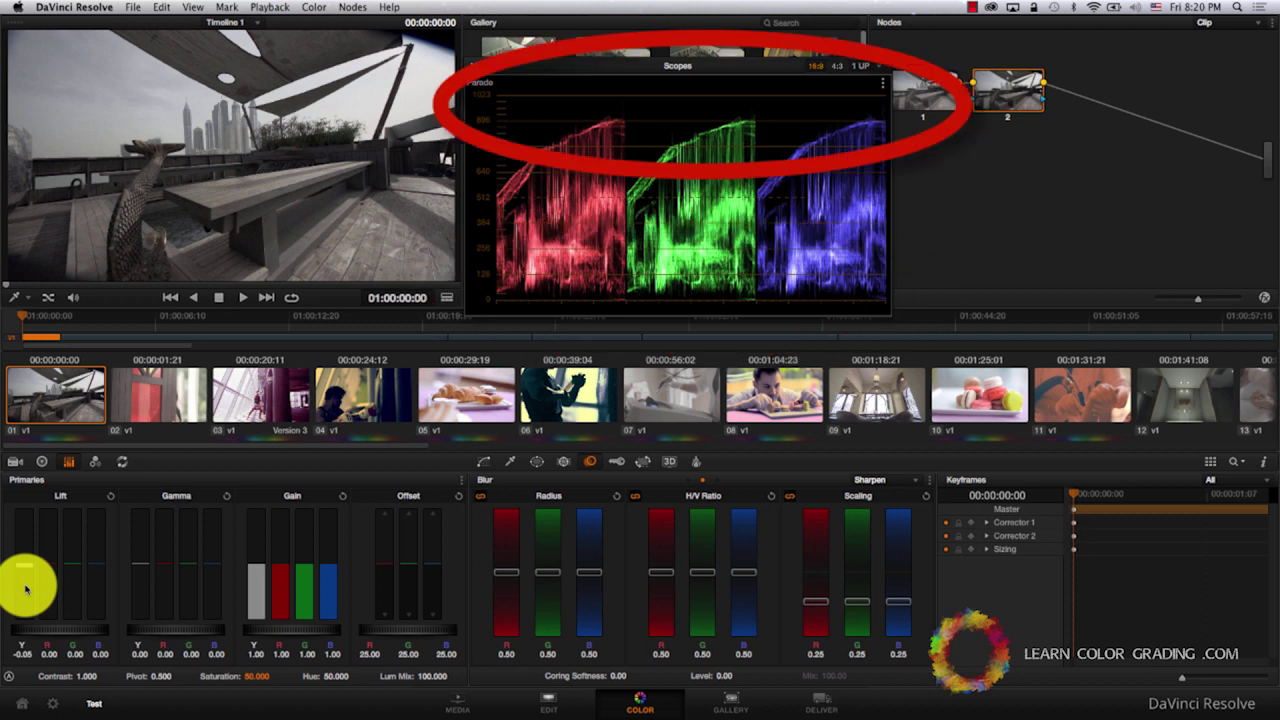
left_click_drag(257, 580, 257, 580)
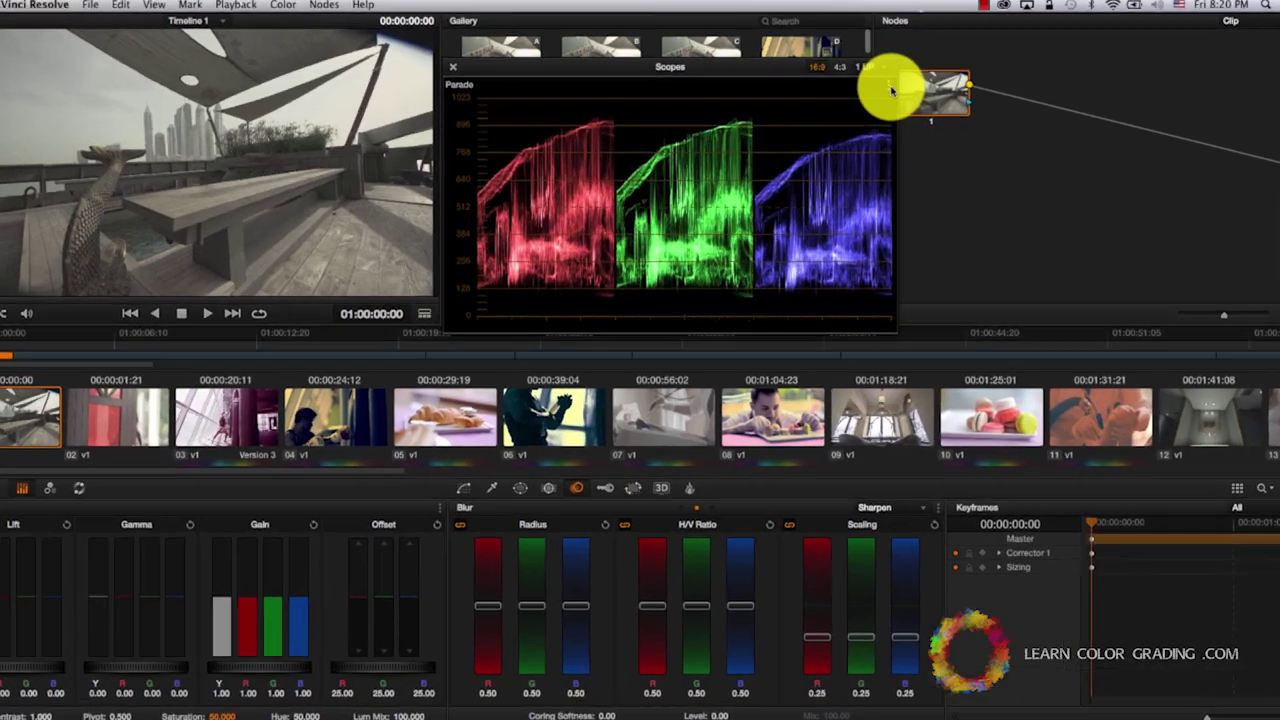
left_click(852, 62)
Show the Histogram, trial lower lift, higher gain and gamma on a new node, then delete it
left_click(859, 110)
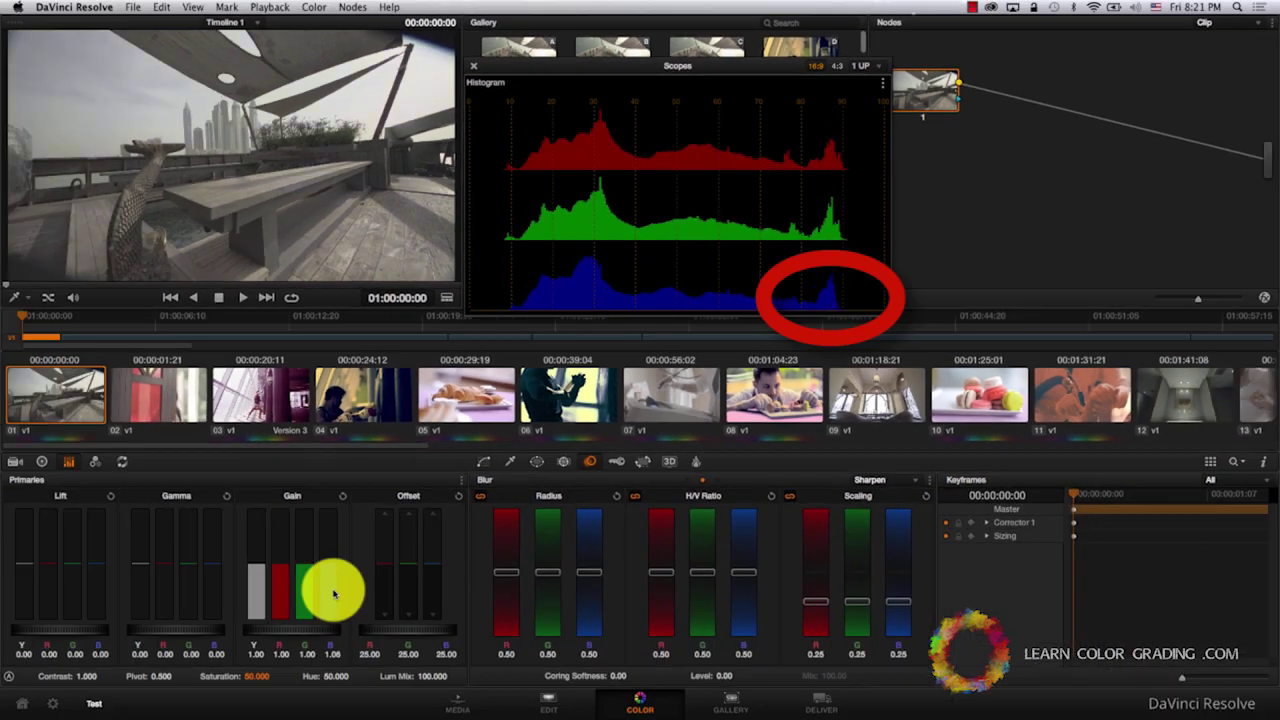
key("alt+s")
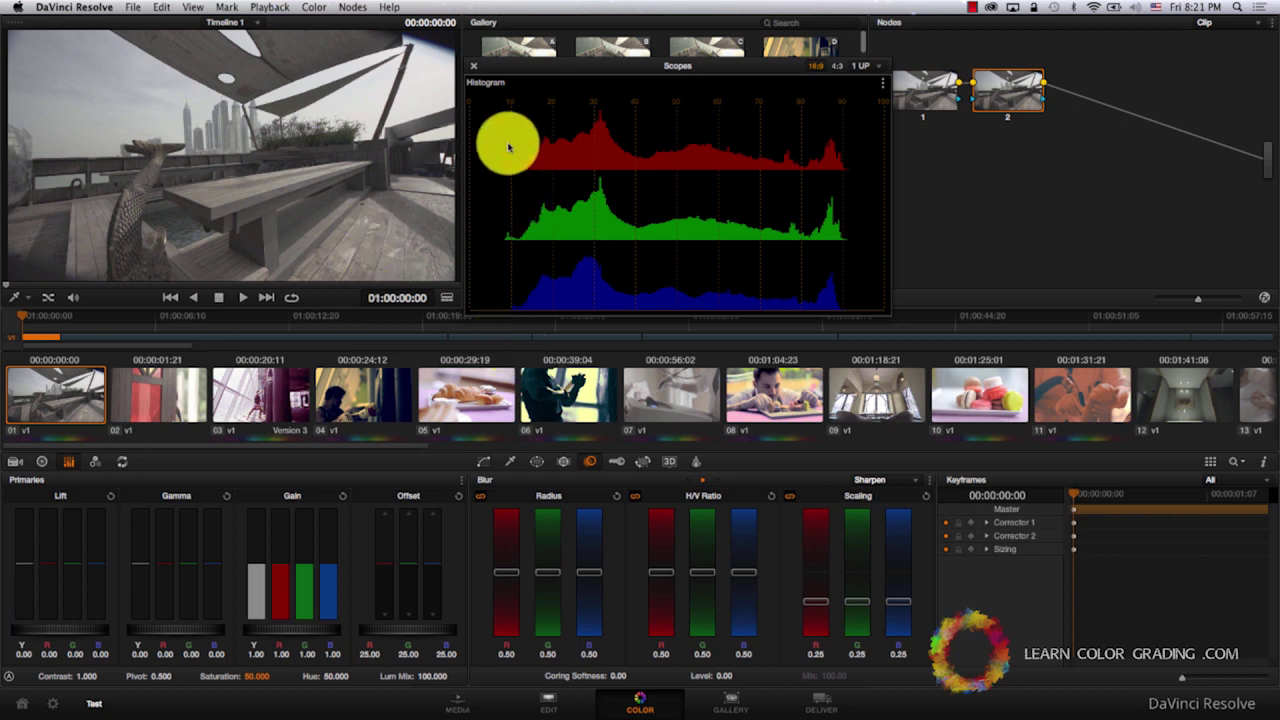
left_click_drag(23, 600, 22, 612)
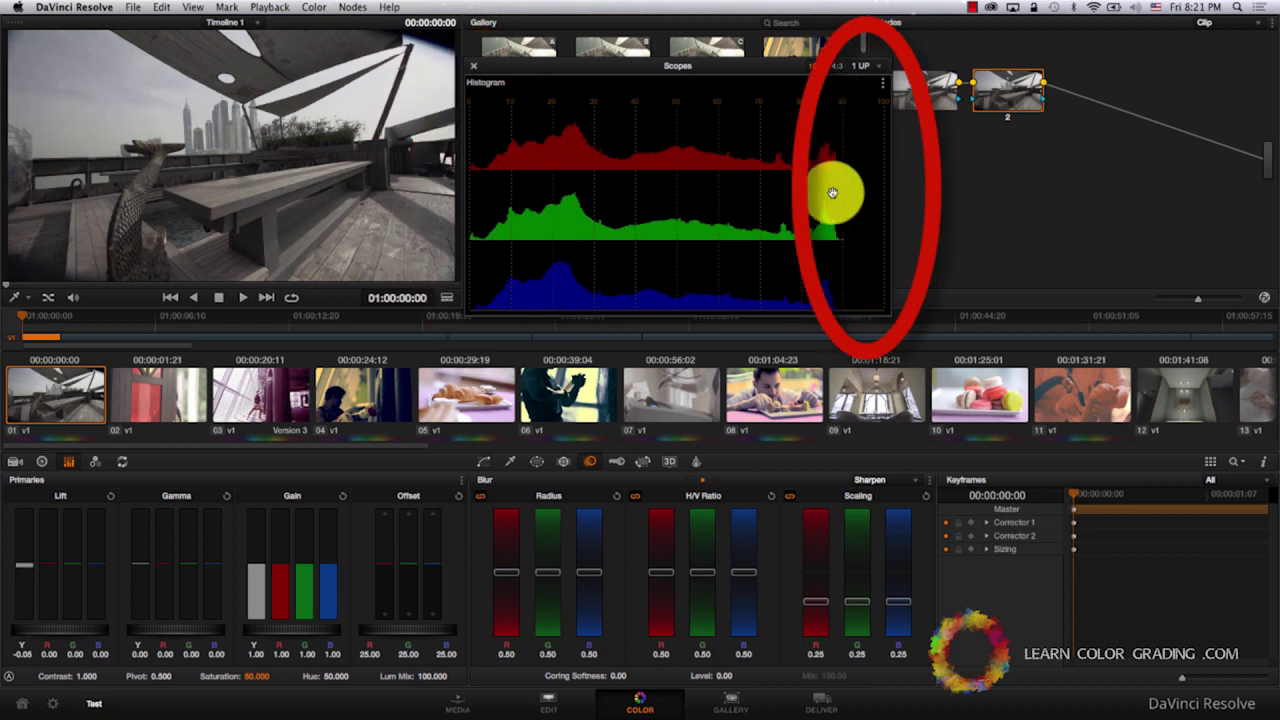
left_click_drag(263, 583, 251, 591)
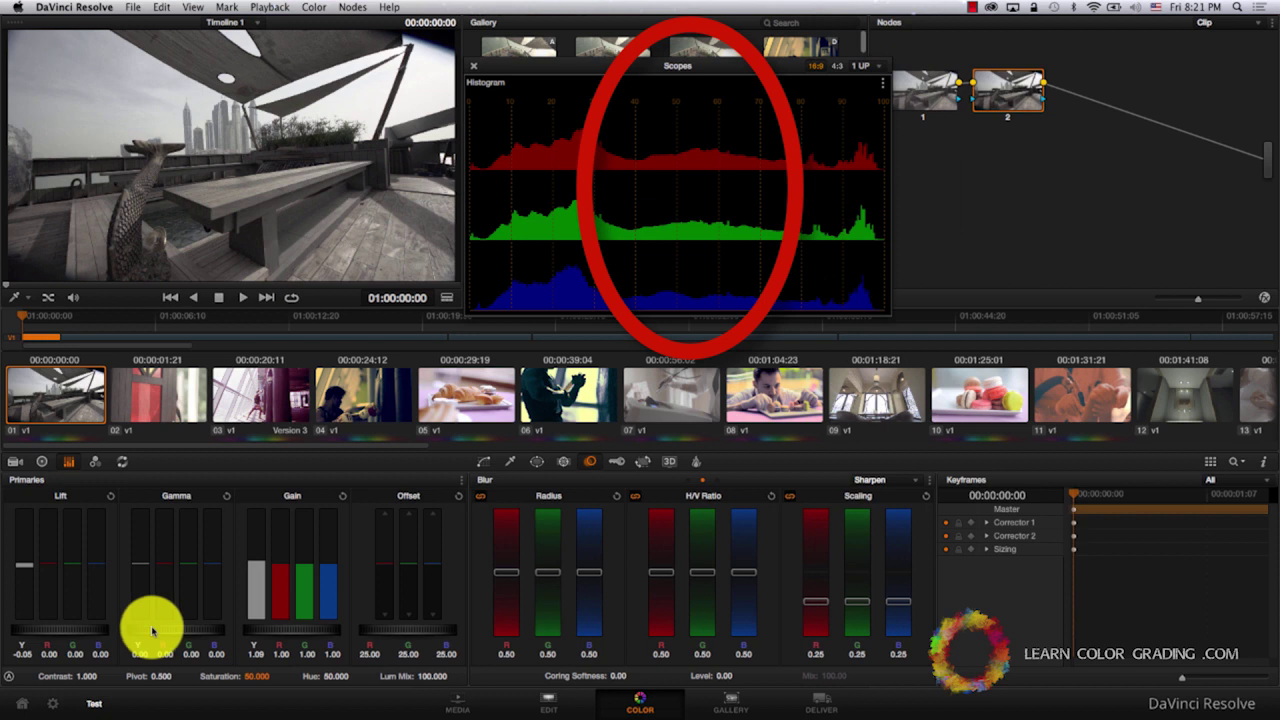
left_click_drag(153, 632, 153, 632)
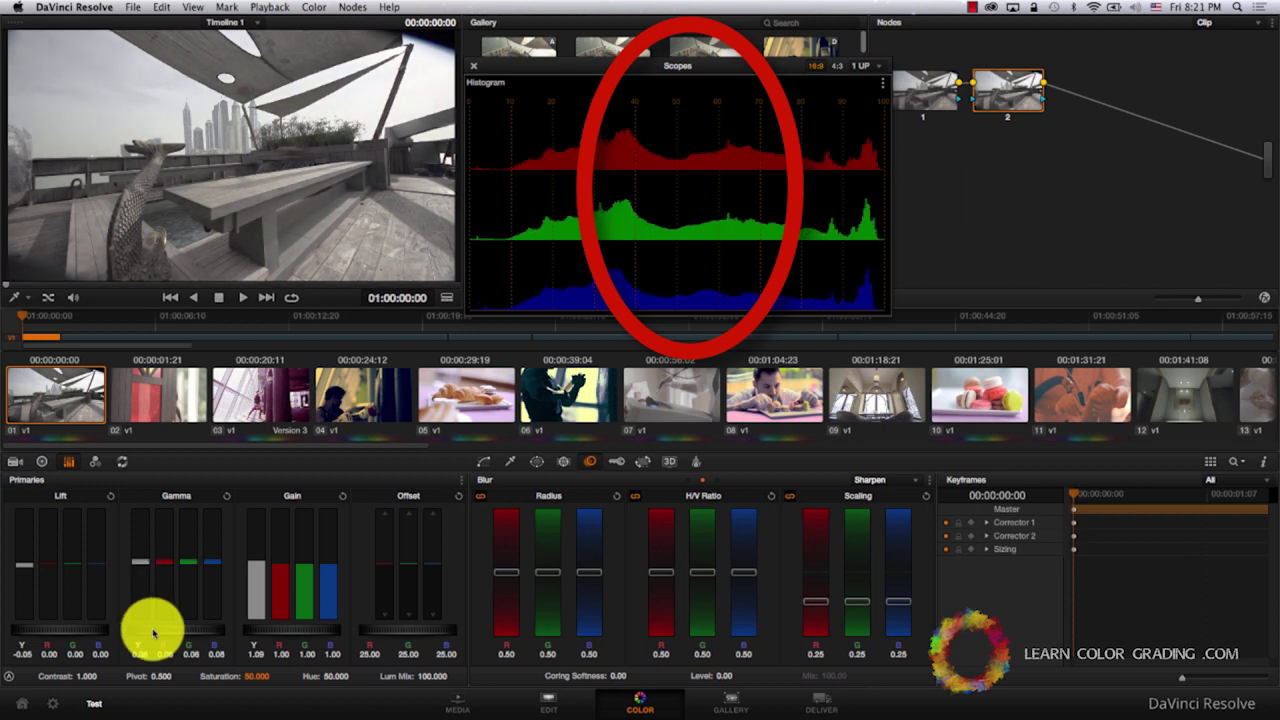
key("Delete")
Switch the scope to the Vectorscope and add another serial correction node
left_click(880, 83)
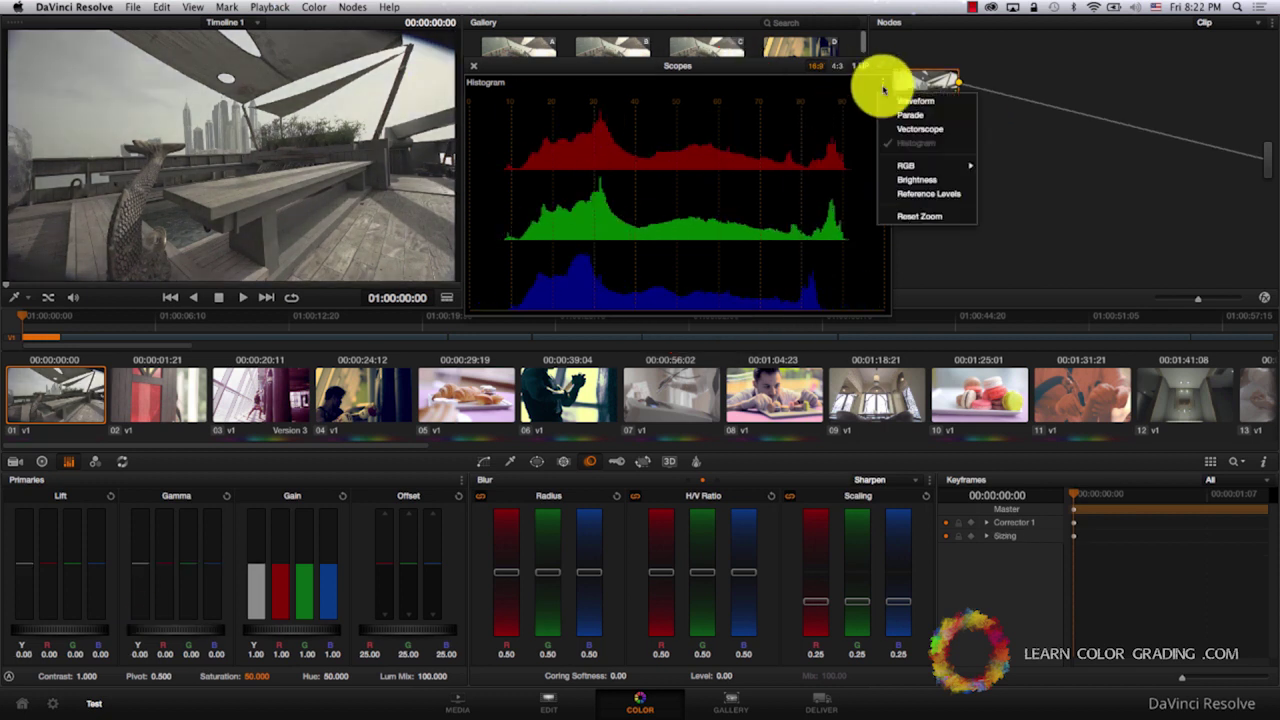
left_click(898, 128)
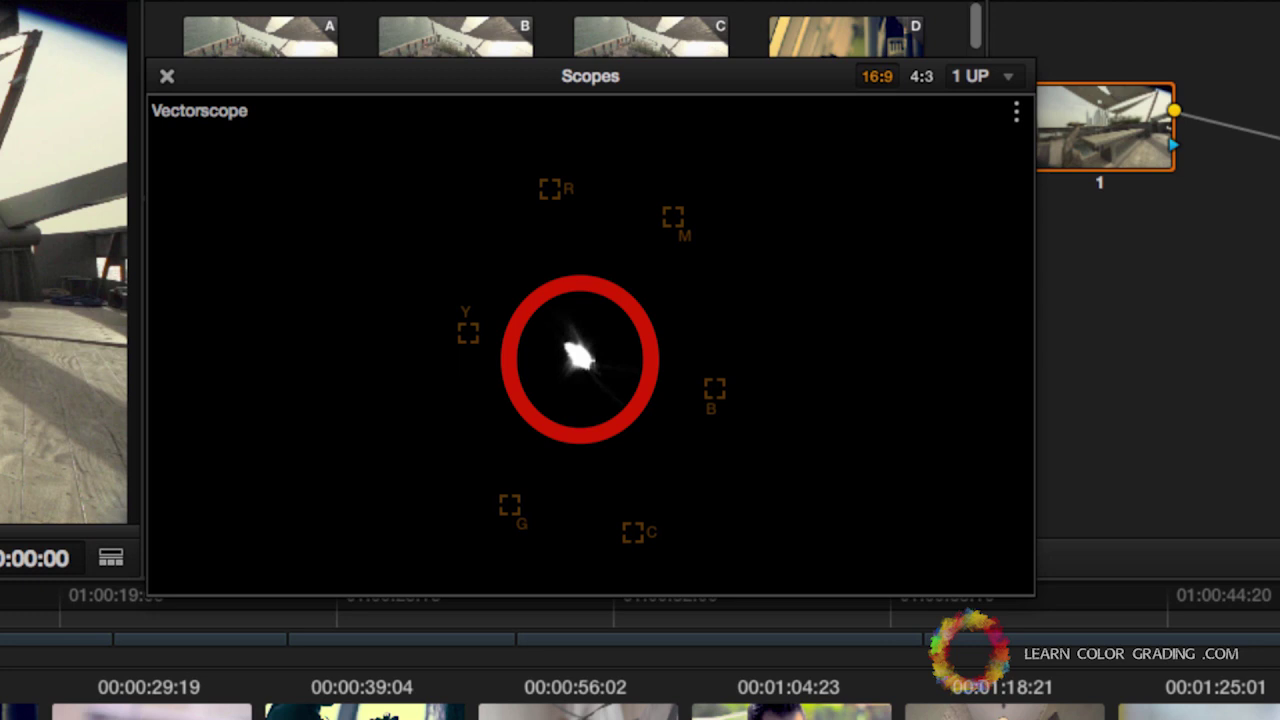
key("alt+s")
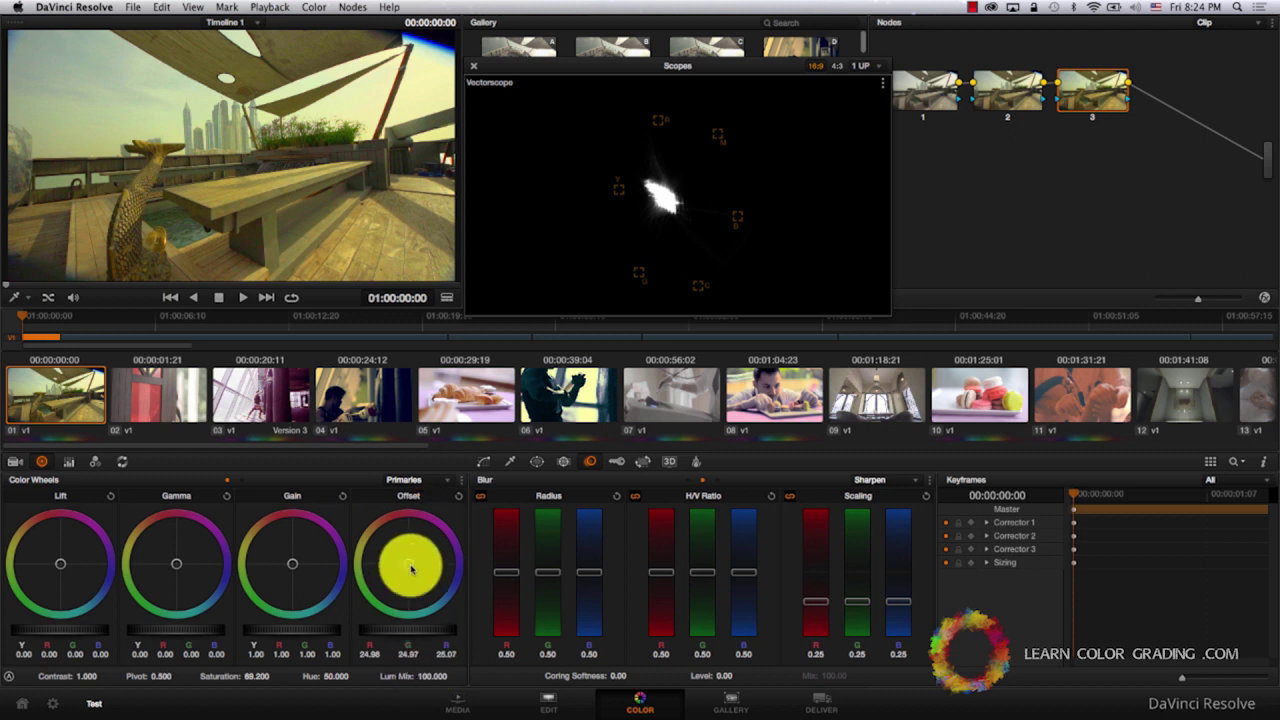
Shift Offset toward blue to 23.83/24.03/25.16, cooling the bench clip
mouse_move(411, 568)
left_mouse_down()
mouse_move(449, 591)
mouse_move(495, 590)
mouse_move(446, 573)
left_mouse_up()
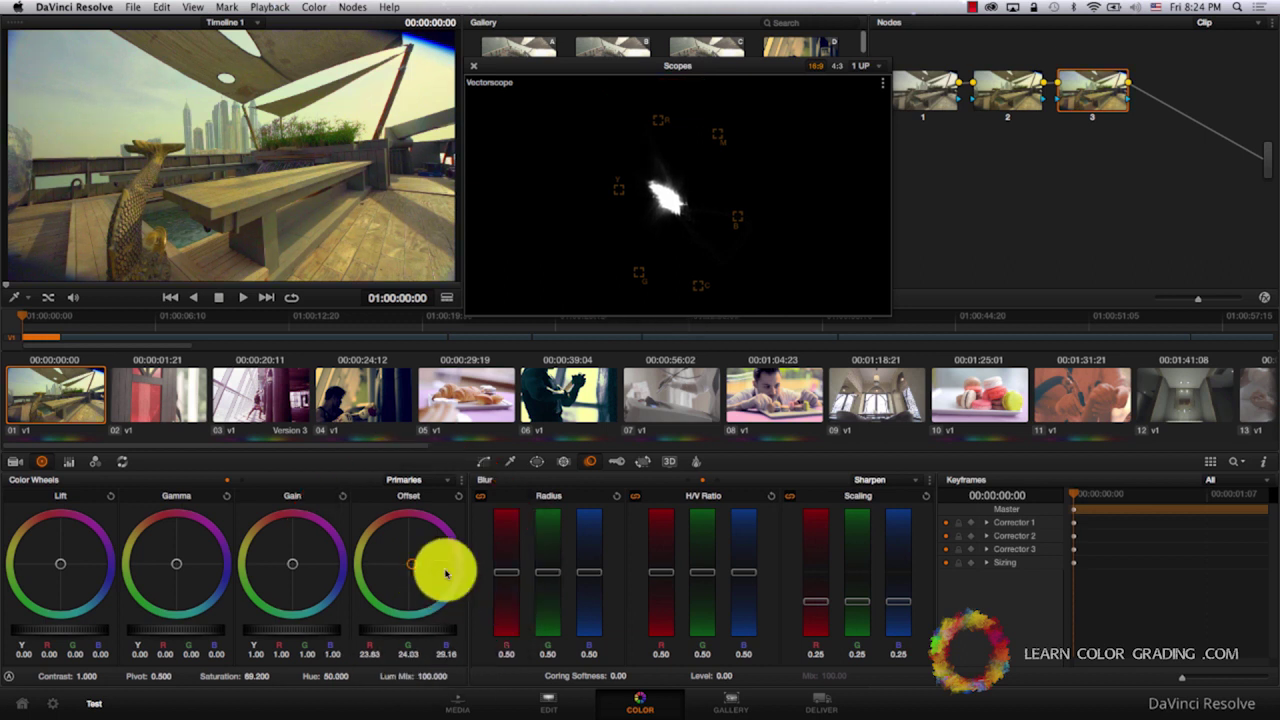